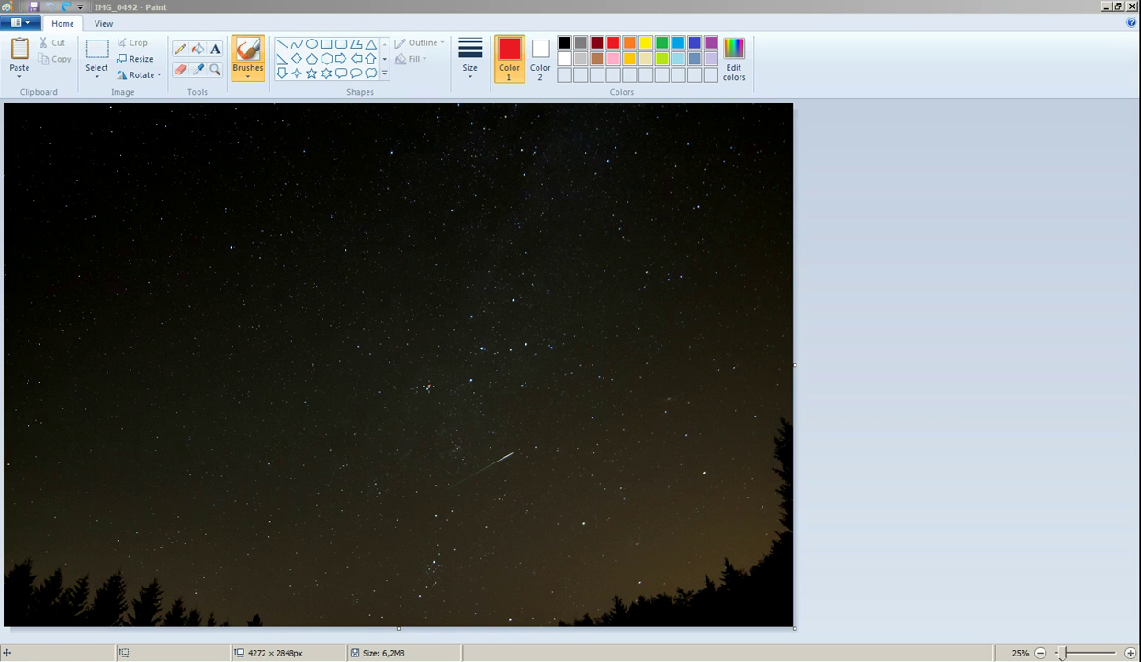
# Draw a red constellation line through the central stars and loop the cluster below the meteor
pyautogui.moveTo(427, 387)
pyautogui.mouseDown()
pyautogui.moveTo(471, 379)
pyautogui.moveTo(481, 348)
pyautogui.moveTo(524, 340)
pyautogui.moveTo(514, 298)
pyautogui.mouseUp()
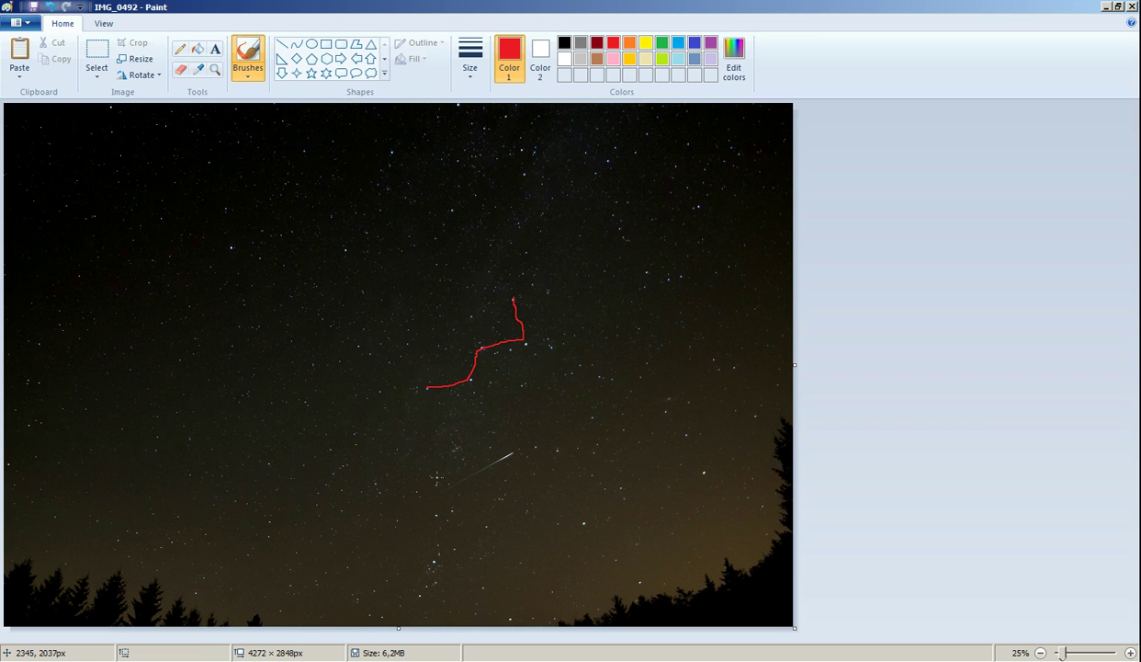
pyautogui.moveTo(436, 477)
pyautogui.mouseDown()
pyautogui.moveTo(394, 524)
pyautogui.moveTo(375, 585)
pyautogui.moveTo(456, 624)
pyautogui.moveTo(505, 630)
pyautogui.moveTo(513, 609)
pyautogui.moveTo(495, 535)
pyautogui.moveTo(437, 477)
pyautogui.mouseUp()
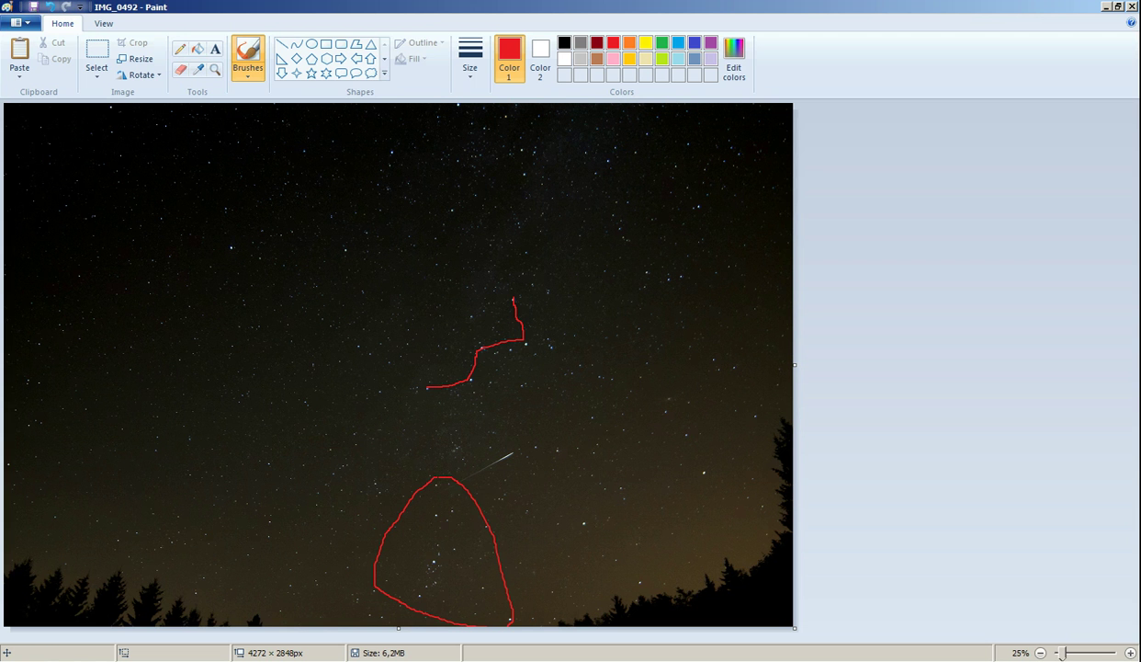
pyautogui.hotkey('alt', 'Tab')
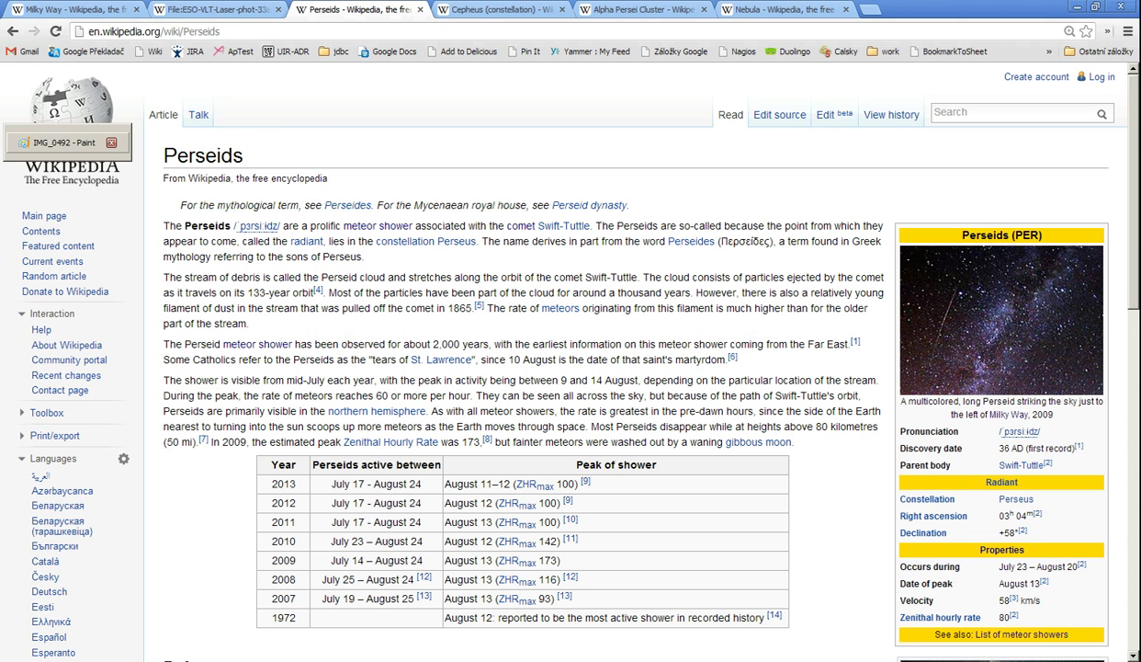
pyautogui.hotkey('alt', 'Tab')
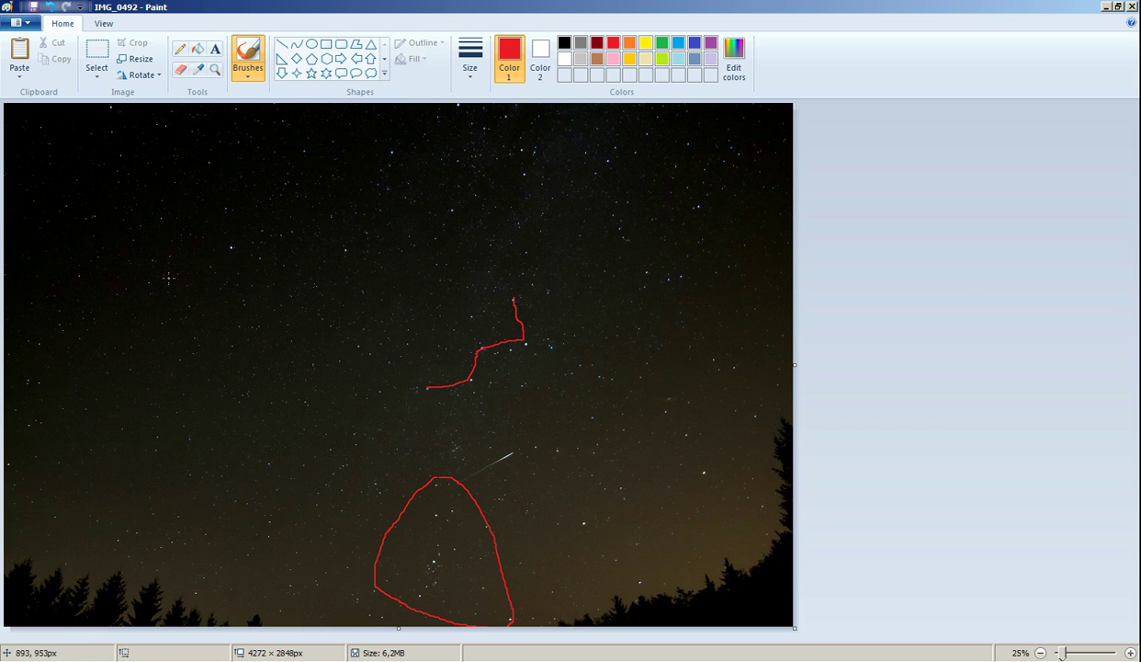
# Add red diagonal meteor paths at upper left and upper right, plus a loop around an upper-left star
pyautogui.moveTo(175, 292); pyautogui.dragTo(59, 221)
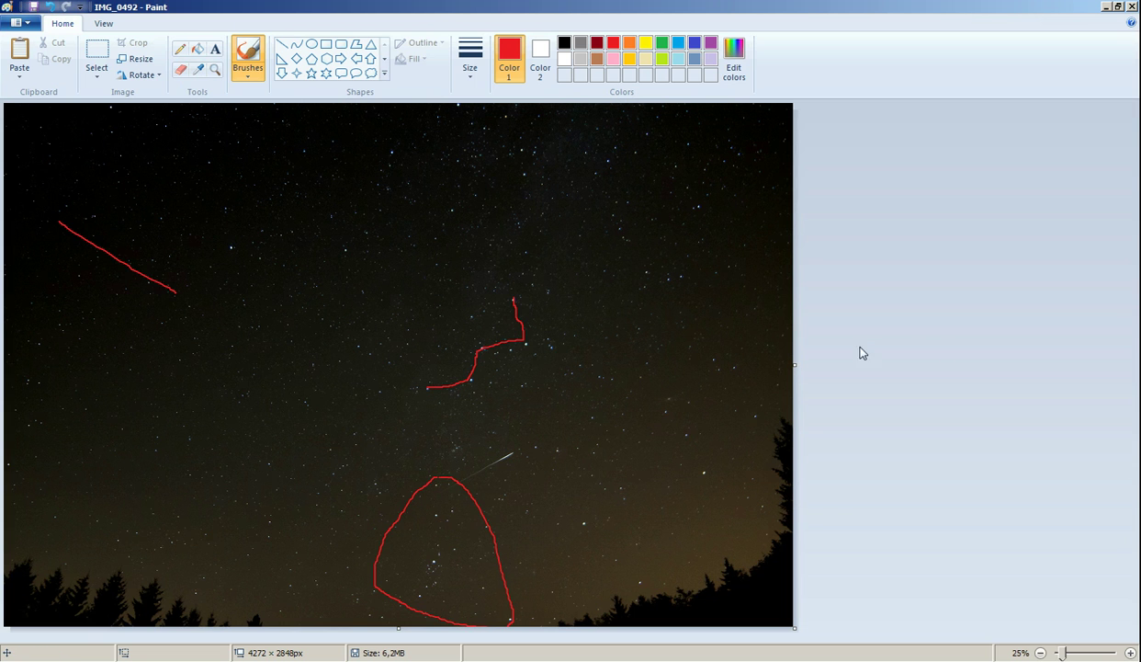
pyautogui.moveTo(711, 332); pyautogui.dragTo(808, 219)
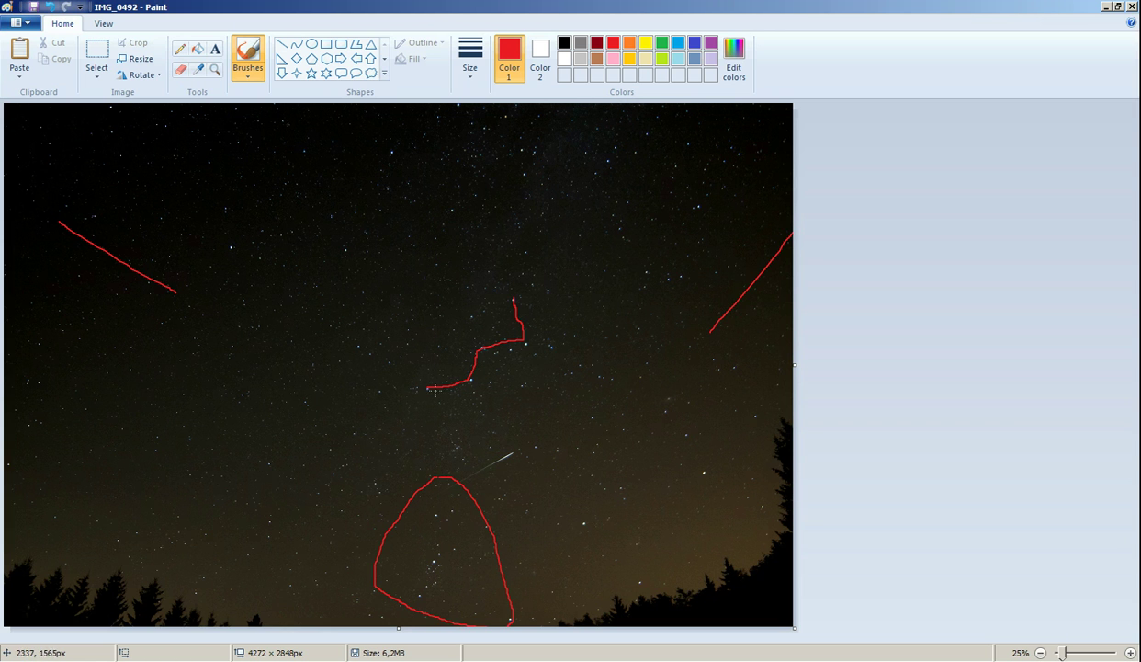
pyautogui.moveTo(228, 243)
pyautogui.mouseDown()
pyautogui.moveTo(219, 241)
pyautogui.moveTo(239, 256)
pyautogui.moveTo(225, 239)
pyautogui.mouseUp()
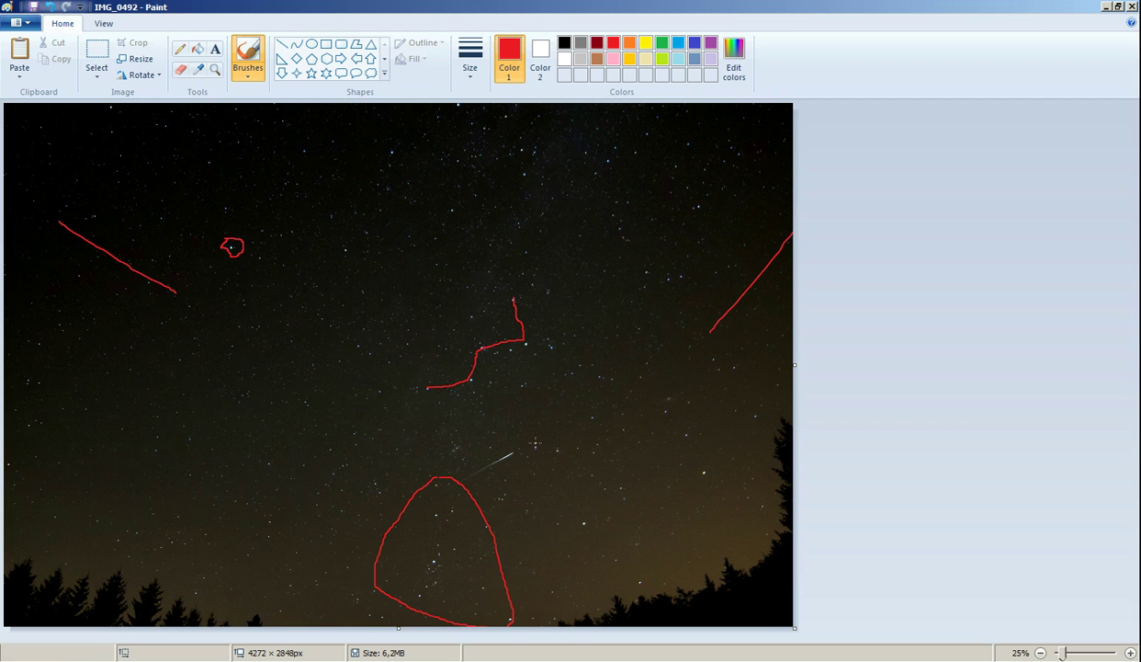
# Draw a short red up-right stroke above the meteor streak, right of centre
pyautogui.moveTo(548, 439); pyautogui.dragTo(601, 413)
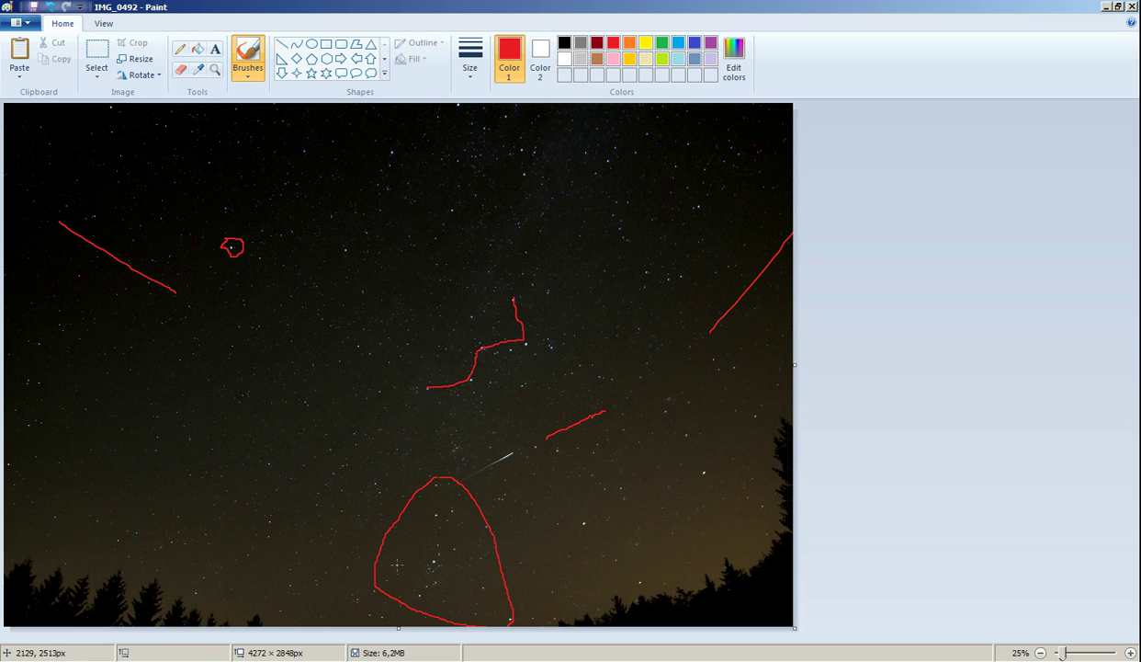
# Brush long red curves across the lower-right and lower-left sky, then loop a right-hand star group
pyautogui.moveTo(768, 434)
pyautogui.mouseDown()
pyautogui.moveTo(726, 438)
pyautogui.moveTo(582, 522)
pyautogui.moveTo(512, 542)
pyautogui.mouseUp()
pyautogui.moveTo(341, 541); pyautogui.dragTo(34, 504)
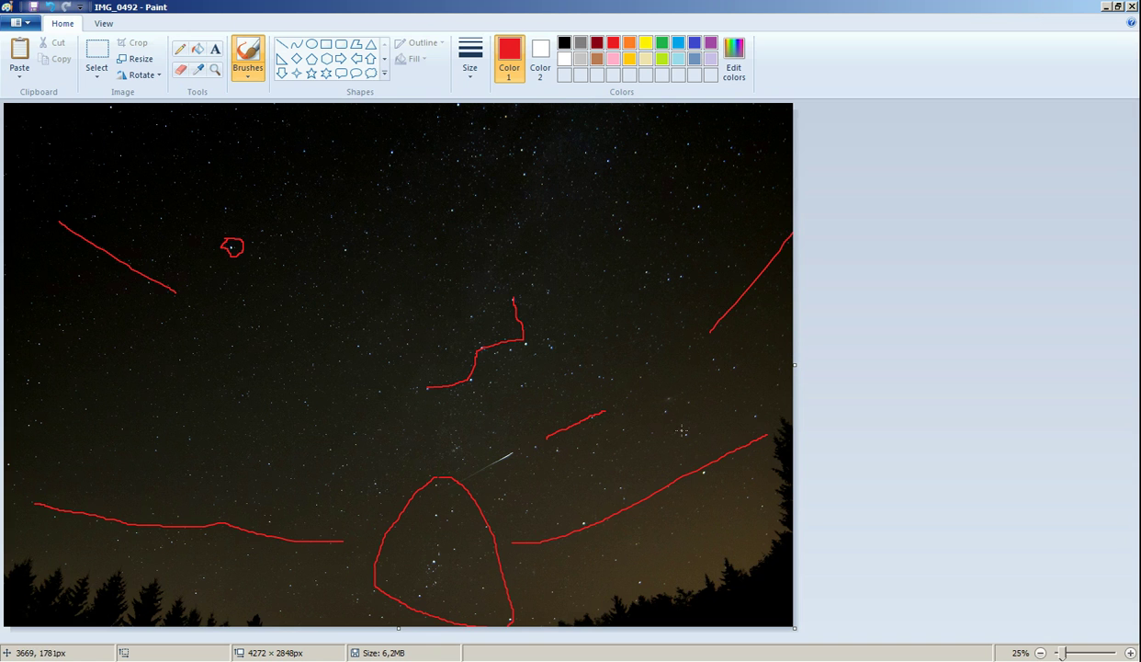
pyautogui.click(665, 390)
pyautogui.moveTo(669, 384)
pyautogui.mouseDown()
pyautogui.moveTo(665, 400)
pyautogui.moveTo(678, 387)
pyautogui.mouseUp()
pyautogui.hotkey('alt', 'Tab')
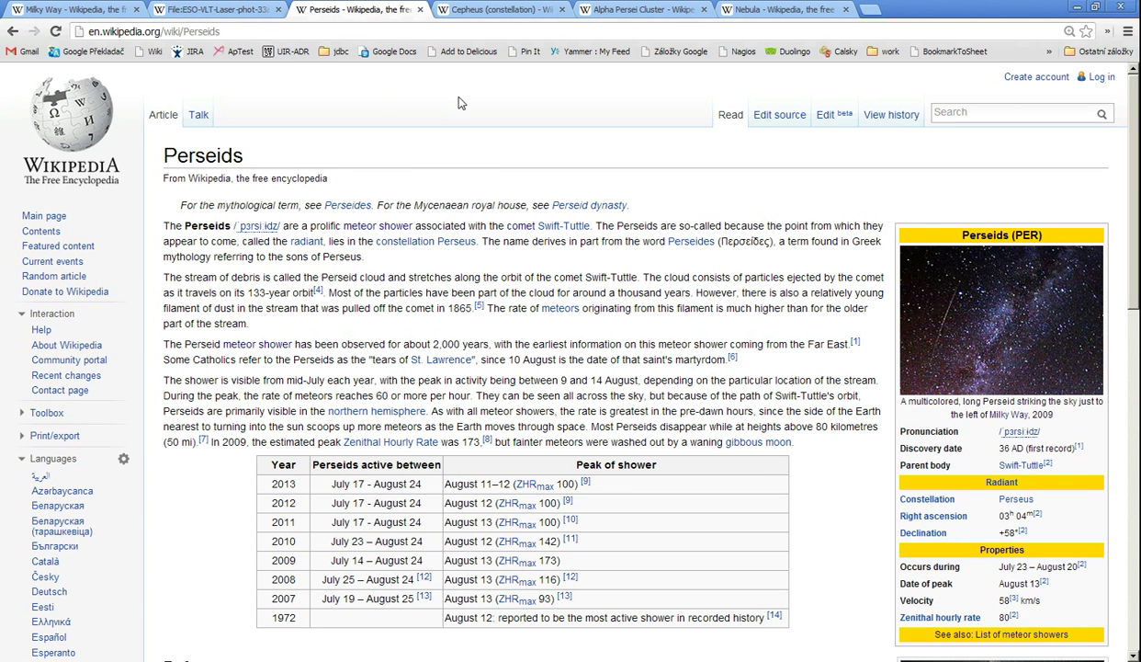
pyautogui.hotkey('ctrl', 't')
pyautogui.write('pho')
pyautogui.press('BackSpace')
pyautogui.press('BackSpace')
pyautogui.press('BackSpace')
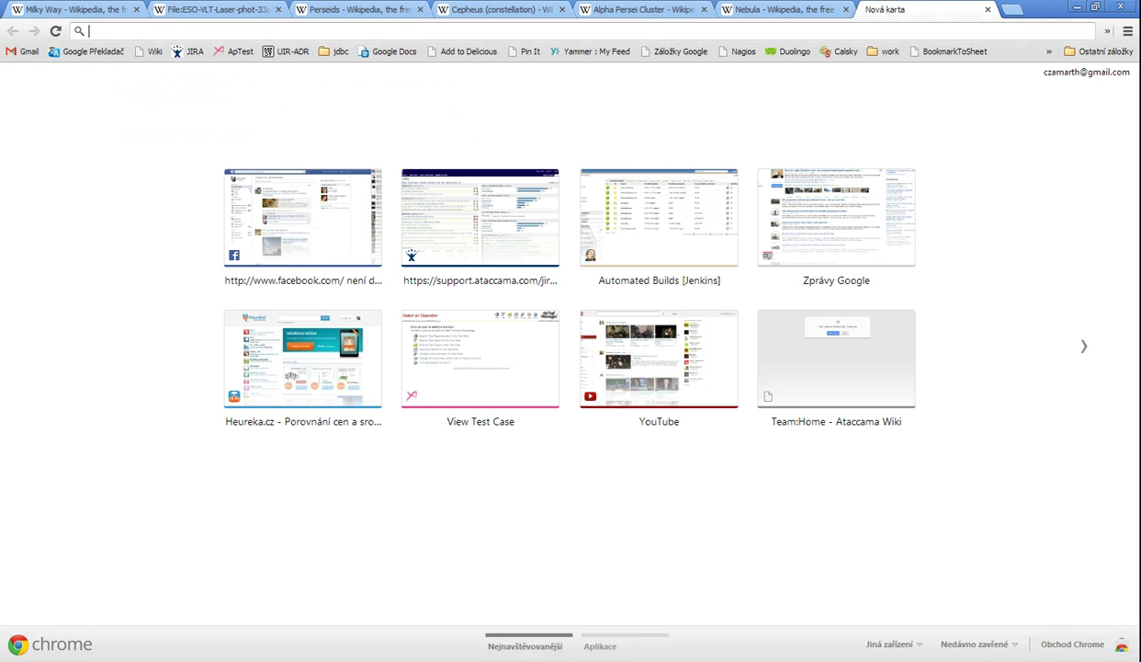
pyautogui.write('andromeda')
pyautogui.press('BackSpace')
pyautogui.press('BackSpace')
pyautogui.press('BackSpace')
pyautogui.press('BackSpace')
pyautogui.write('meda')
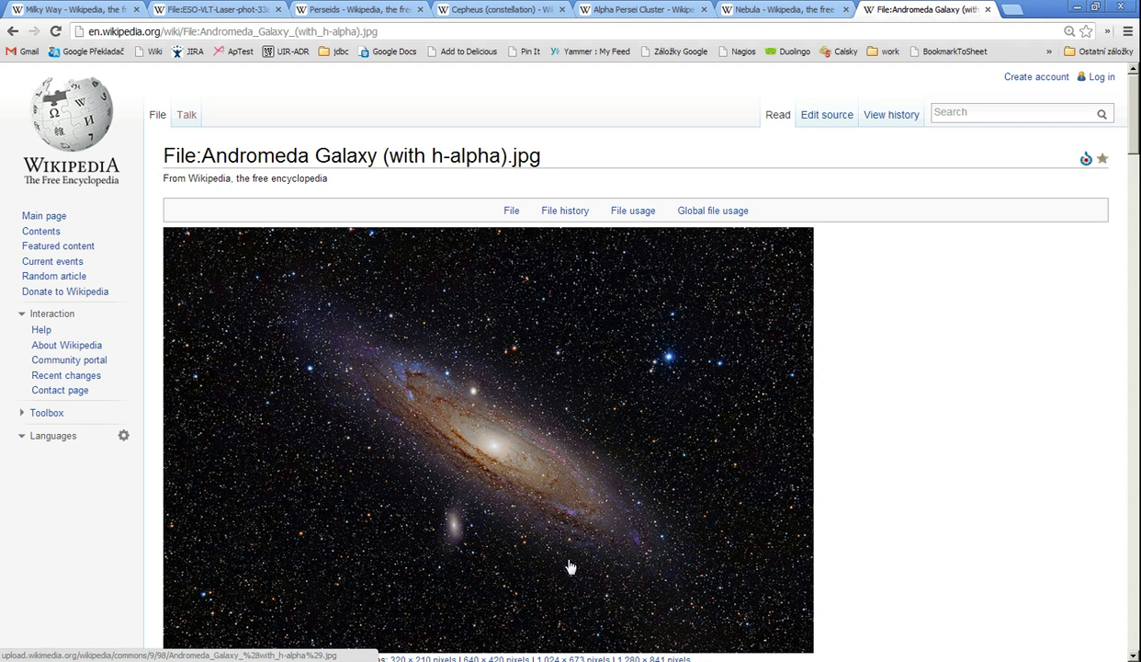
pyautogui.hotkey('alt', 'Left')
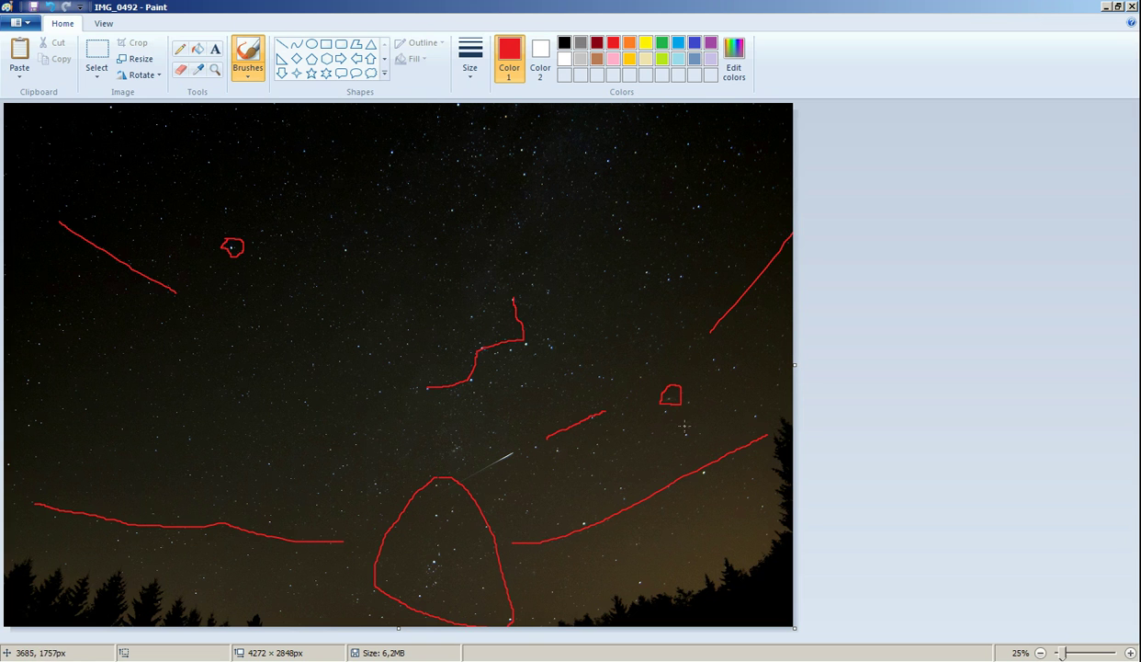
# Draw red lines from the small right loop across the right-side stars, extending to the edge
pyautogui.moveTo(666, 411); pyautogui.dragTo(696, 475)
pyautogui.moveTo(600, 511)
pyautogui.mouseDown()
pyautogui.moveTo(636, 480)
pyautogui.moveTo(696, 472)
pyautogui.mouseUp()
pyautogui.moveTo(596, 448); pyautogui.dragTo(776, 341)
pyautogui.moveTo(765, 432); pyautogui.dragTo(813, 422)
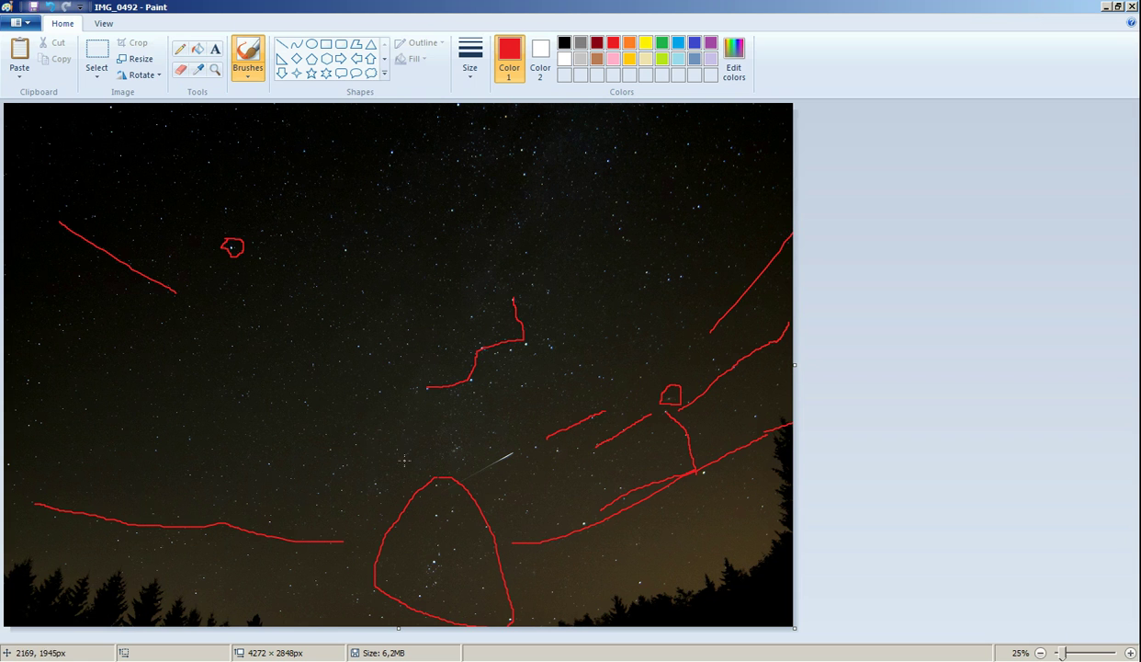
# Draw two long red Milky Way edge lines to the top, extending the left one downward
pyautogui.moveTo(402, 459)
pyautogui.mouseDown()
pyautogui.moveTo(444, 323)
pyautogui.moveTo(535, 135)
pyautogui.mouseUp()
pyautogui.moveTo(500, 519)
pyautogui.mouseDown()
pyautogui.moveTo(582, 277)
pyautogui.moveTo(607, 138)
pyautogui.moveTo(627, 120)
pyautogui.mouseUp()
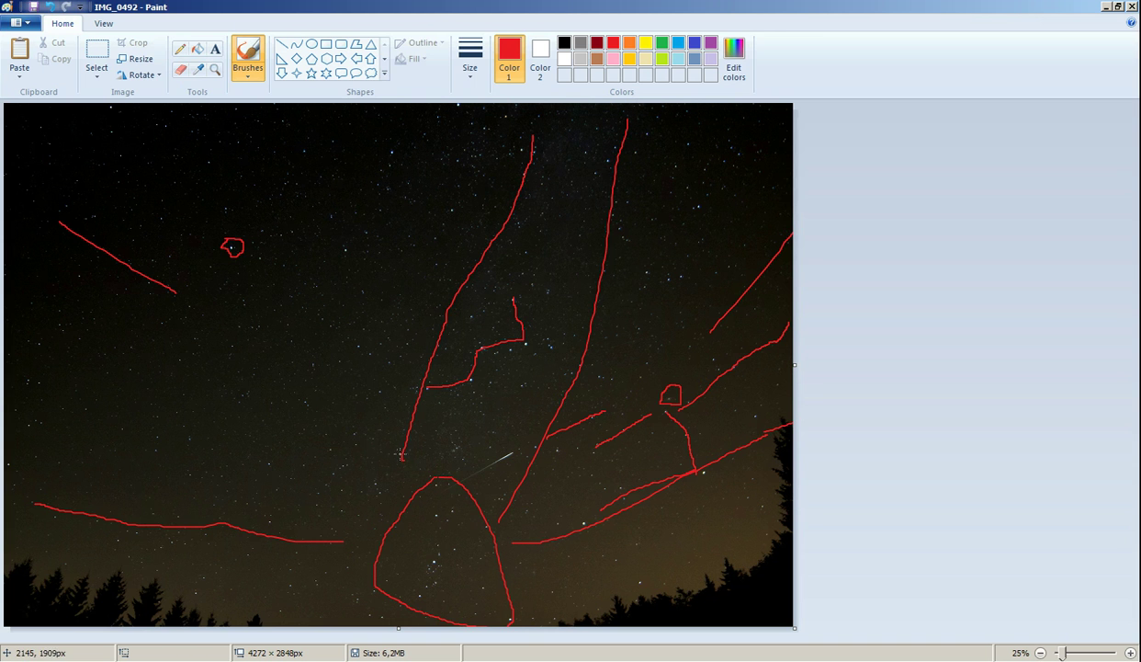
pyautogui.moveTo(402, 453); pyautogui.dragTo(377, 517)
# Switch to Chrome and show the Milky Way Wikipedia tab
pyautogui.hotkey('alt', 'Tab')
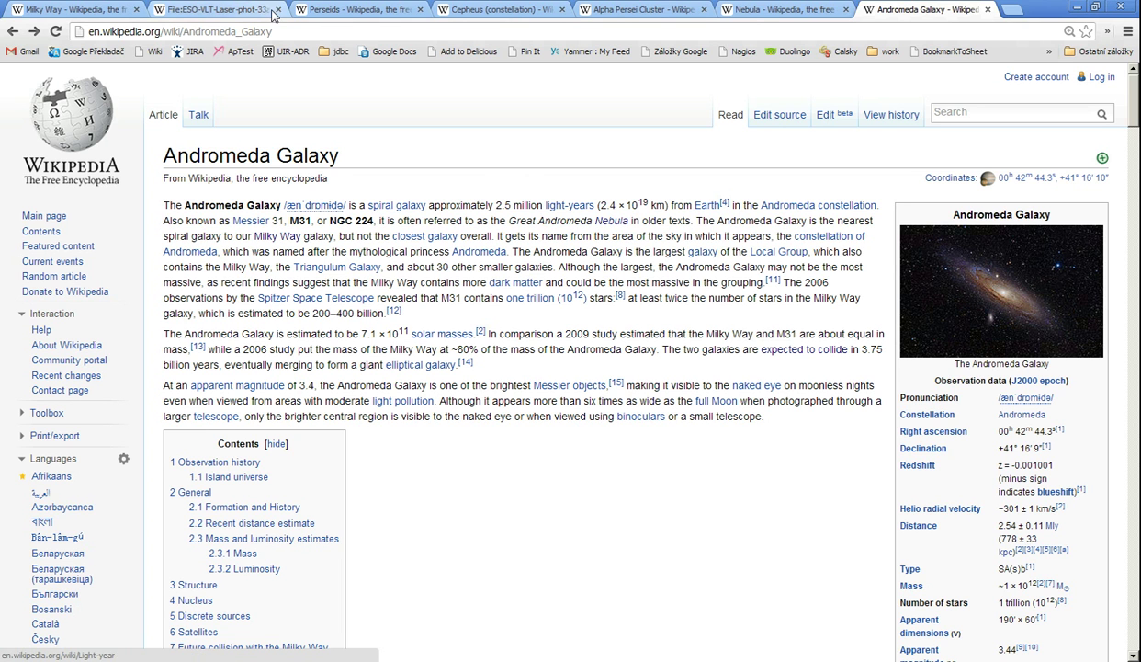
pyautogui.click(87, 10)
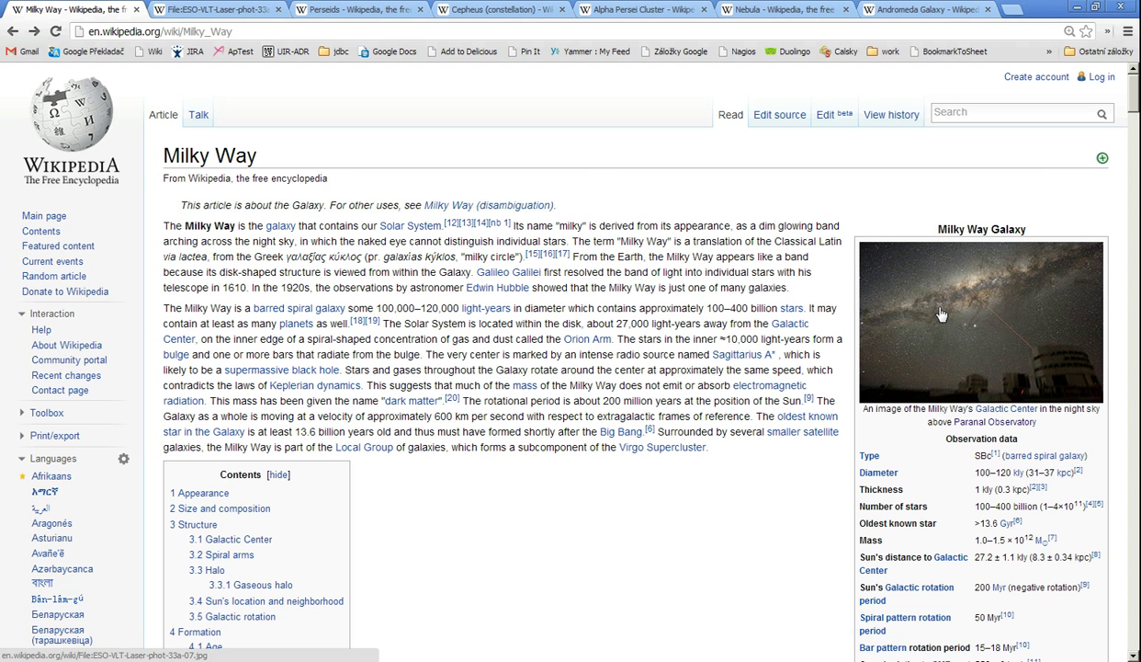
# View the File:ESO-VLT-Laser-phot-33a-07.jpg page, then go back to the photo in Paint
pyautogui.click(909, 305)
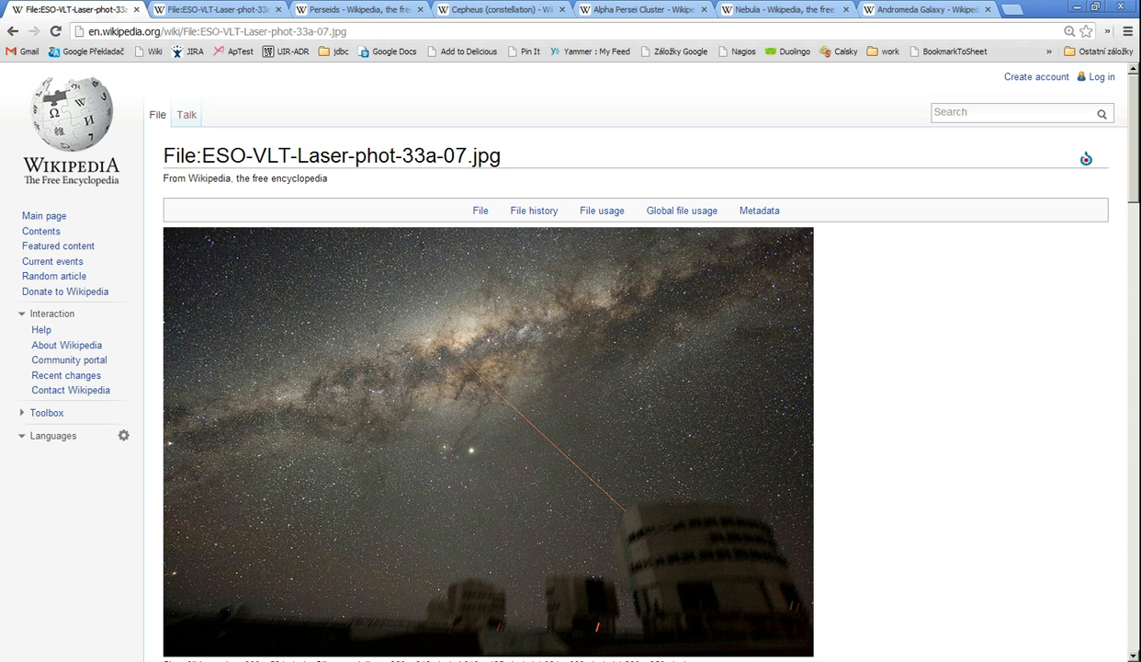
pyautogui.hotkey('alt', 'Tab')
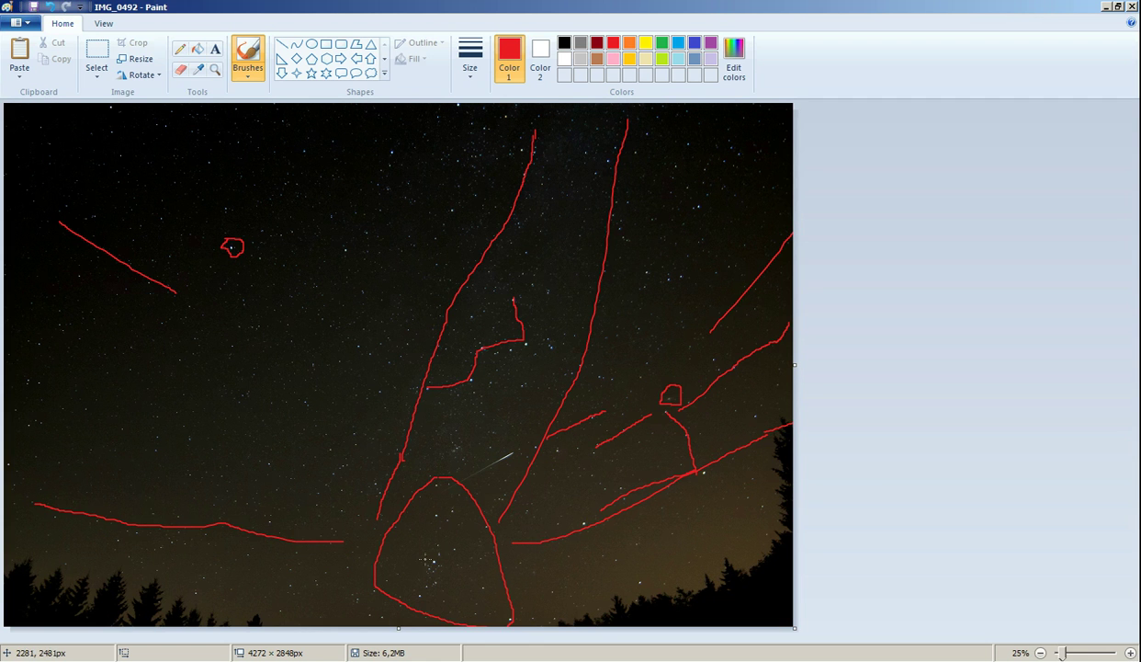
# Ring the dense cluster inside the large lower loop with a small red loop
pyautogui.moveTo(426, 556)
pyautogui.mouseDown()
pyautogui.moveTo(415, 573)
pyautogui.moveTo(430, 587)
pyautogui.moveTo(464, 581)
pyautogui.moveTo(459, 546)
pyautogui.moveTo(437, 537)
pyautogui.moveTo(419, 552)
pyautogui.mouseUp()
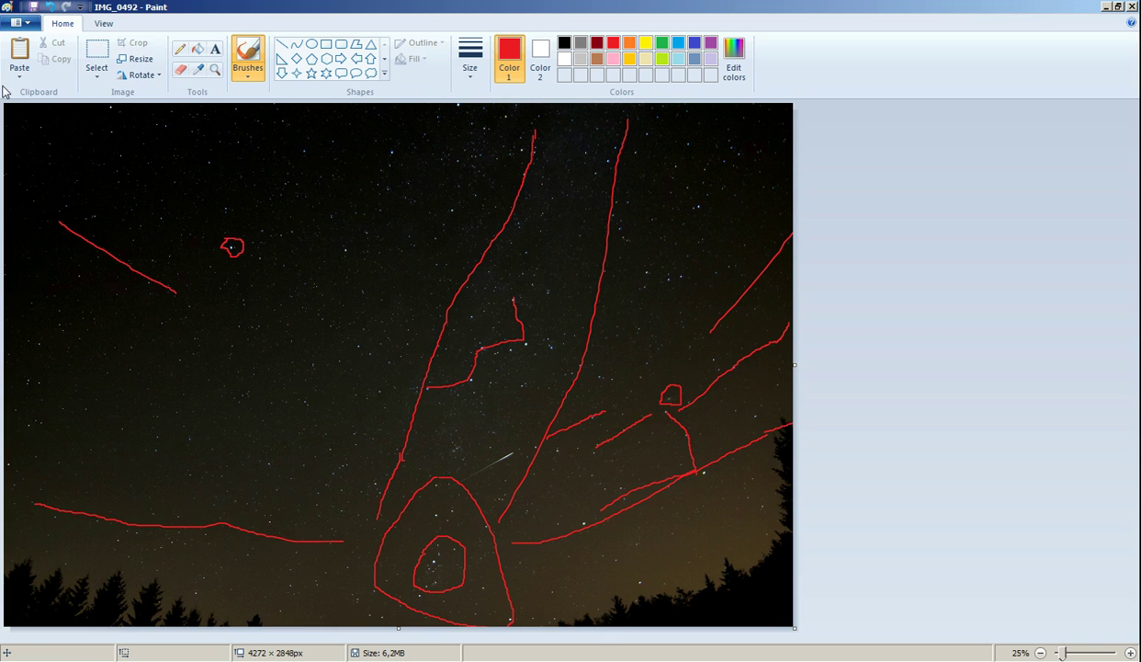
# Browse the Alpha Persei Cluster, Cepheus and Perseids tabs in Chrome, then return to Paint
pyautogui.click(19, 89)
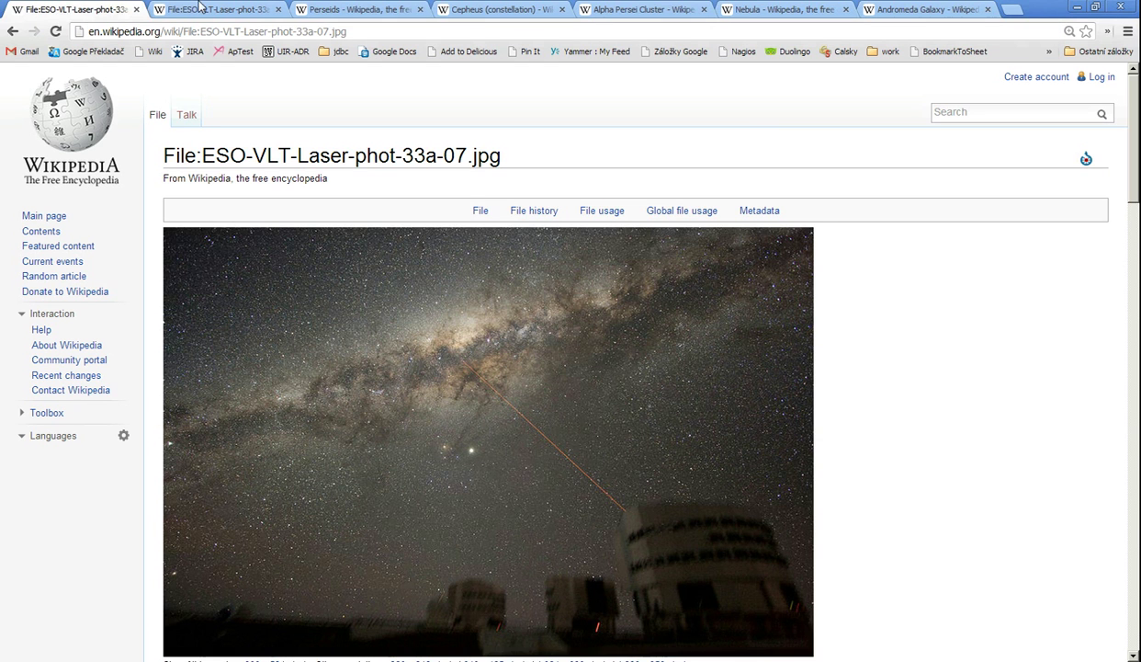
pyautogui.click(605, 13)
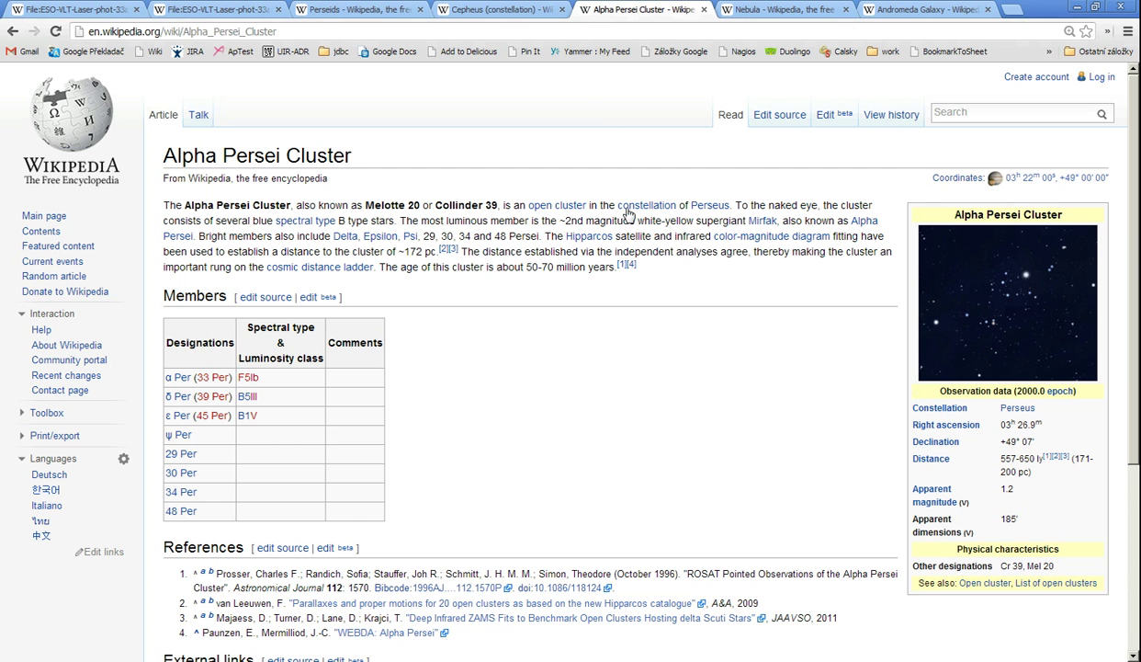
pyautogui.click(547, 10)
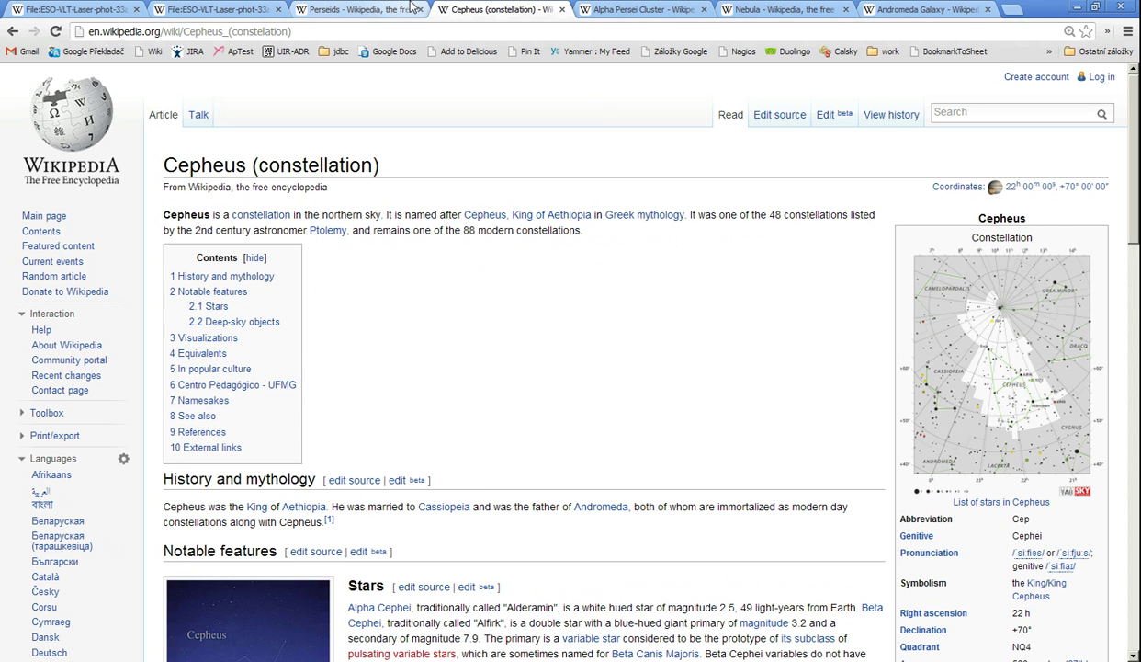
pyautogui.click(356, 9)
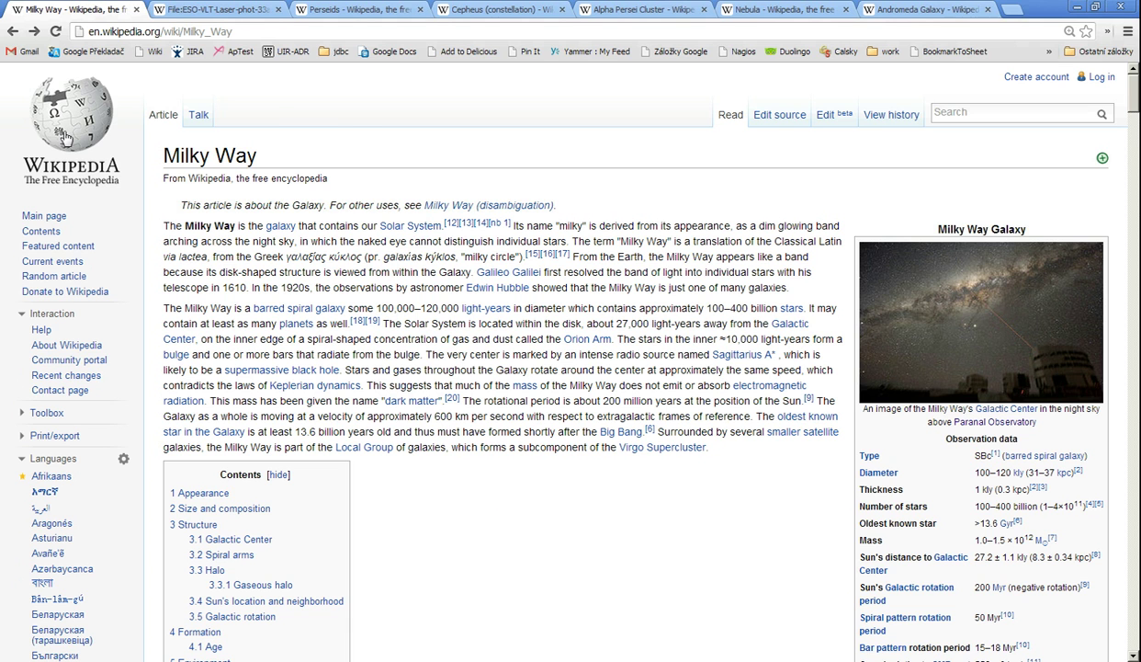
pyautogui.hotkey('alt', 'Tab')
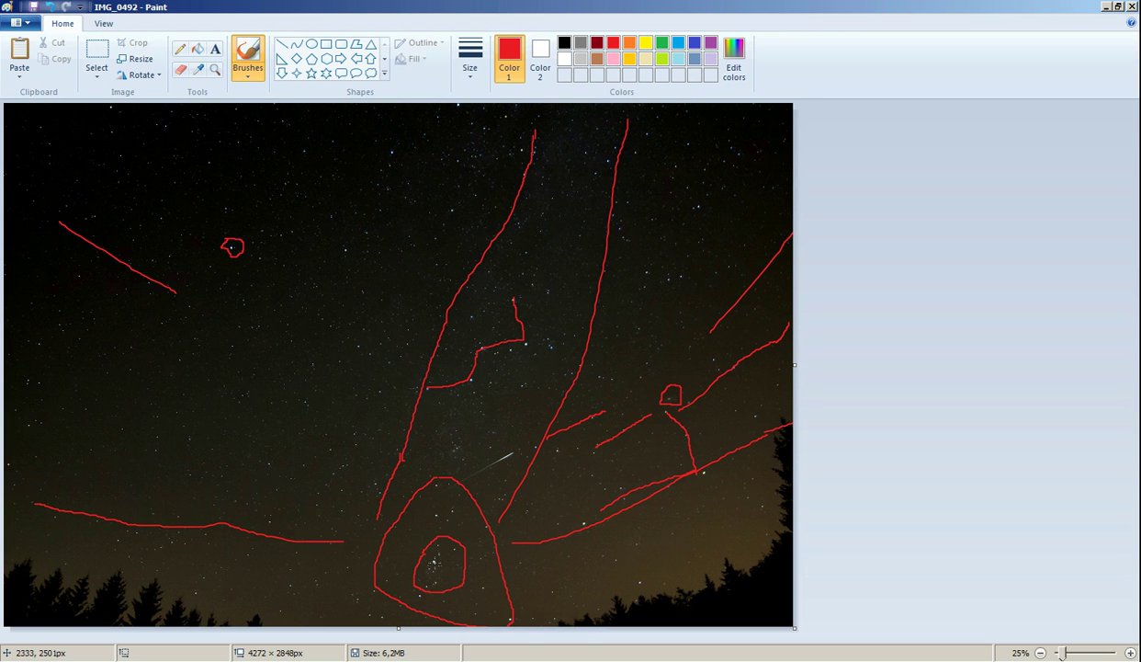